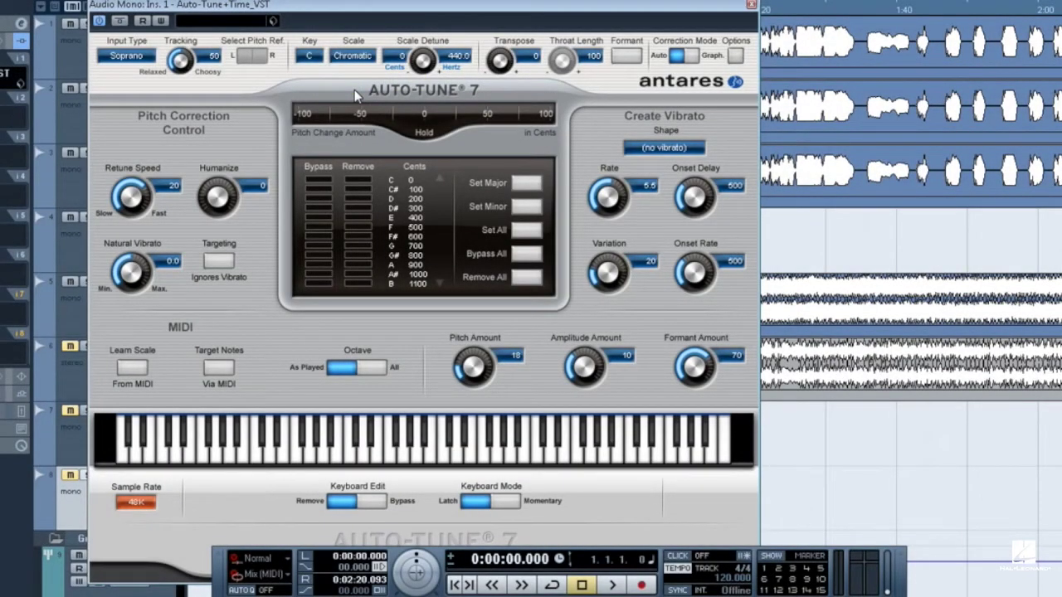
Change the Input Type from Soprano to Alto/Tenor.
{"action": "left_click", "coordinate": [148, 57]}
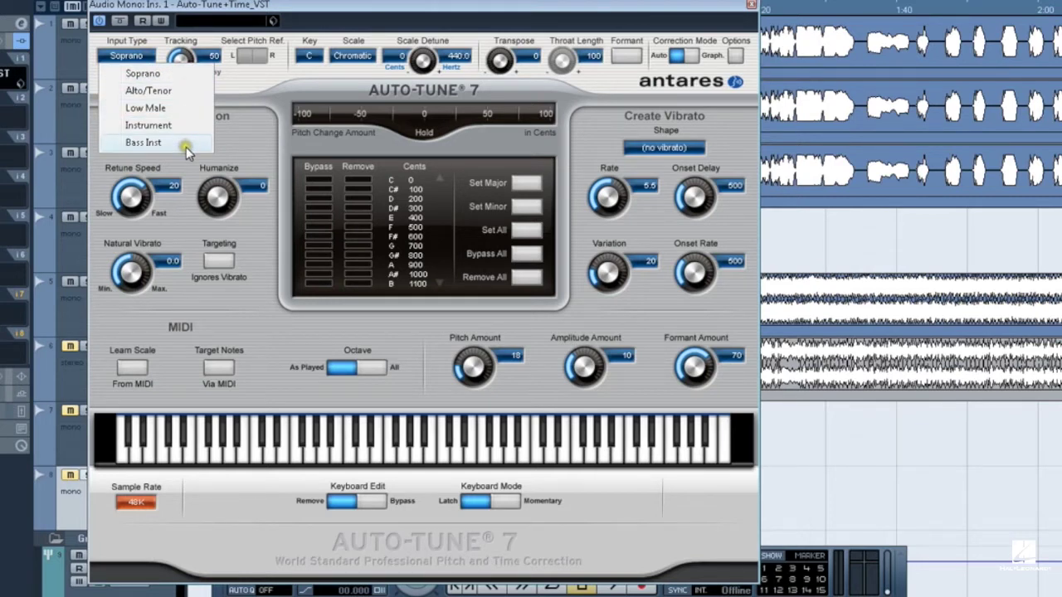
{"action": "left_click", "coordinate": [179, 93]}
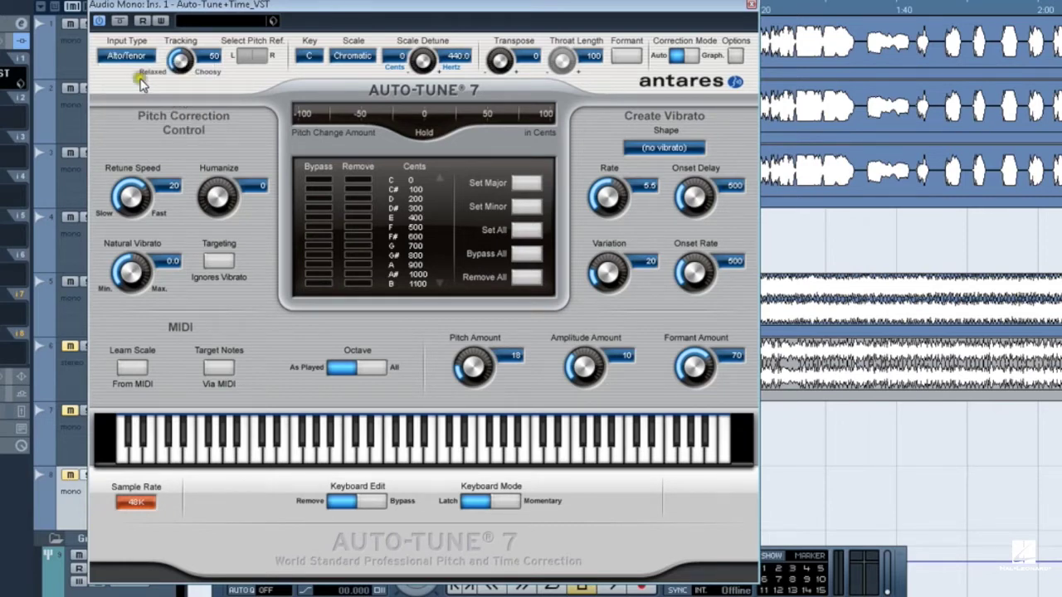
{"action": "left_click", "coordinate": [174, 68]}
{"action": "left_click", "coordinate": [177, 66]}
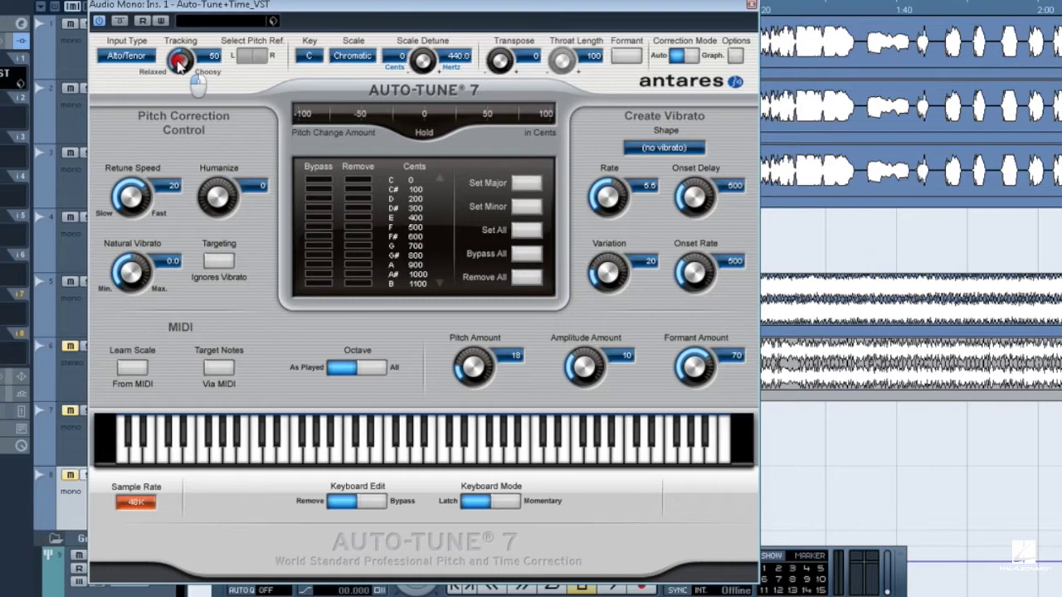
{"action": "left_click_drag", "start_coordinate": [179, 66], "coordinate": [176, 38]}
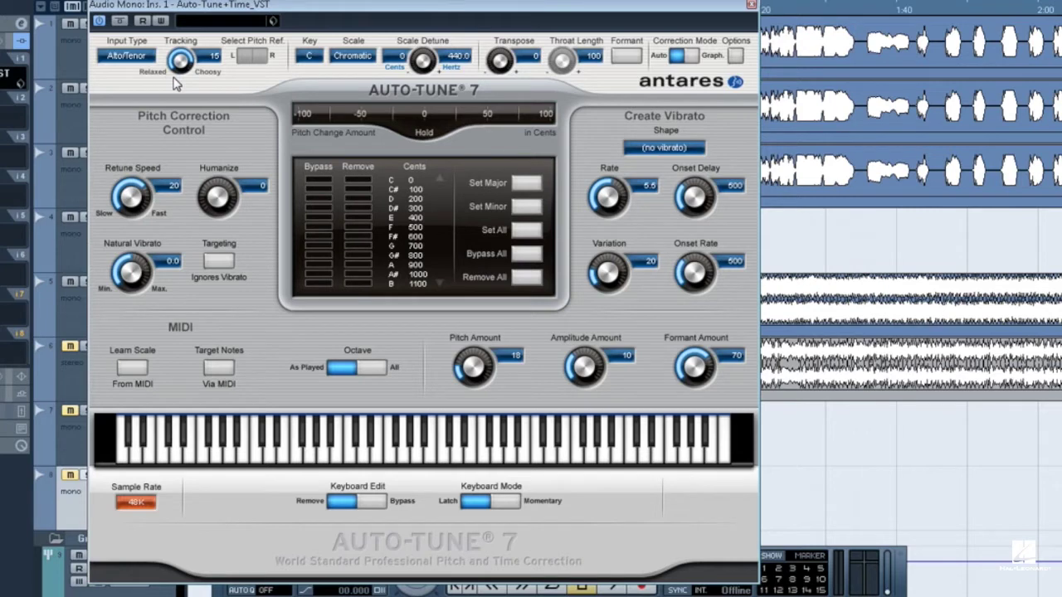
{"action": "left_click_drag", "start_coordinate": [177, 66], "coordinate": [180, 85]}
{"action": "left_click", "coordinate": [179, 63]}
{"action": "left_click_drag", "start_coordinate": [179, 63], "coordinate": [195, 79]}
{"action": "left_click", "coordinate": [320, 58]}
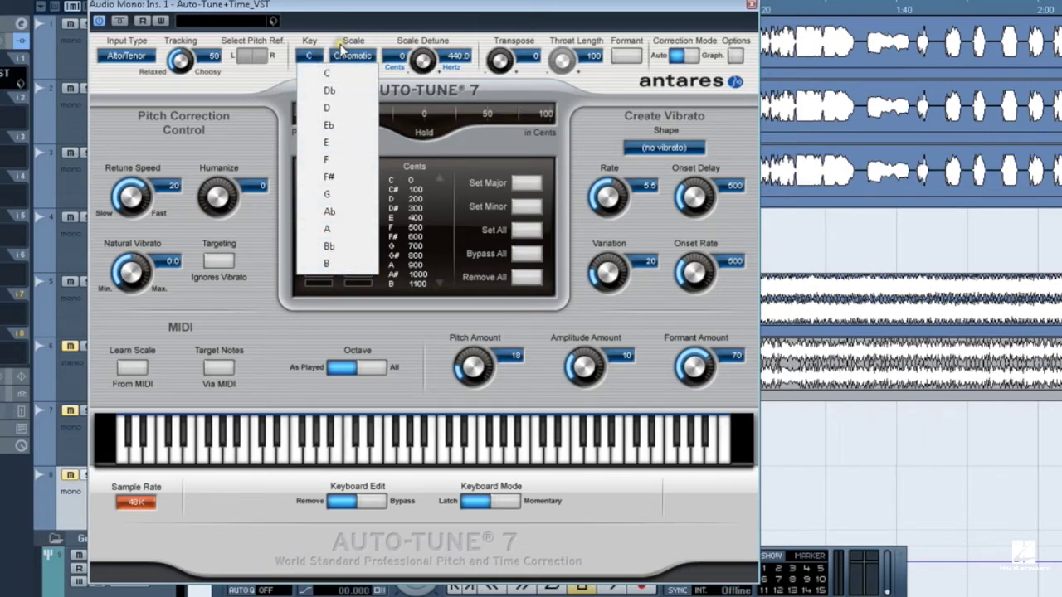
{"action": "left_click", "coordinate": [348, 54]}
{"action": "left_click", "coordinate": [372, 59]}
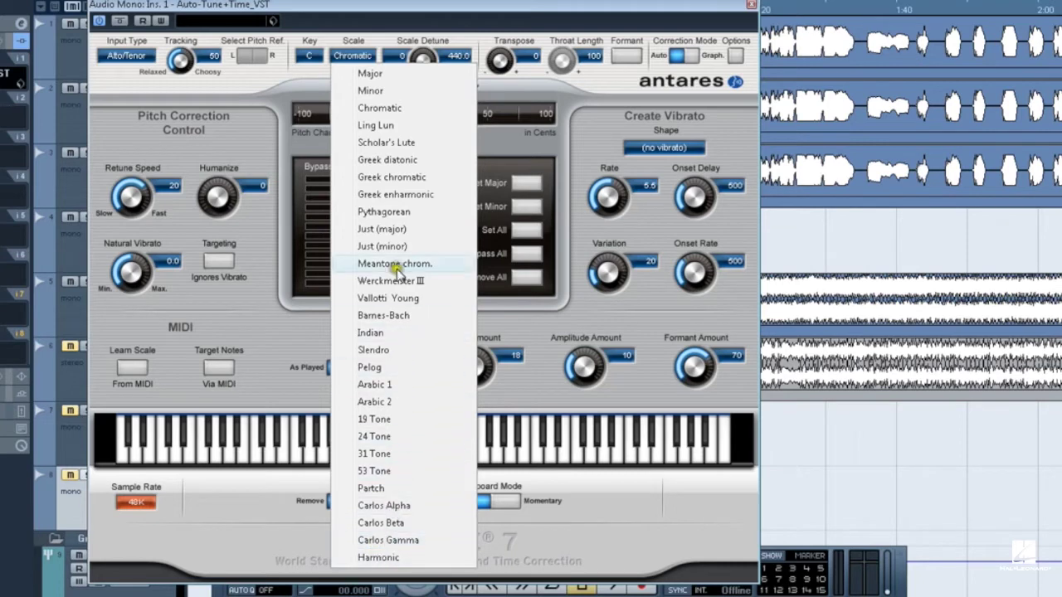
{"action": "left_click", "coordinate": [434, 108]}
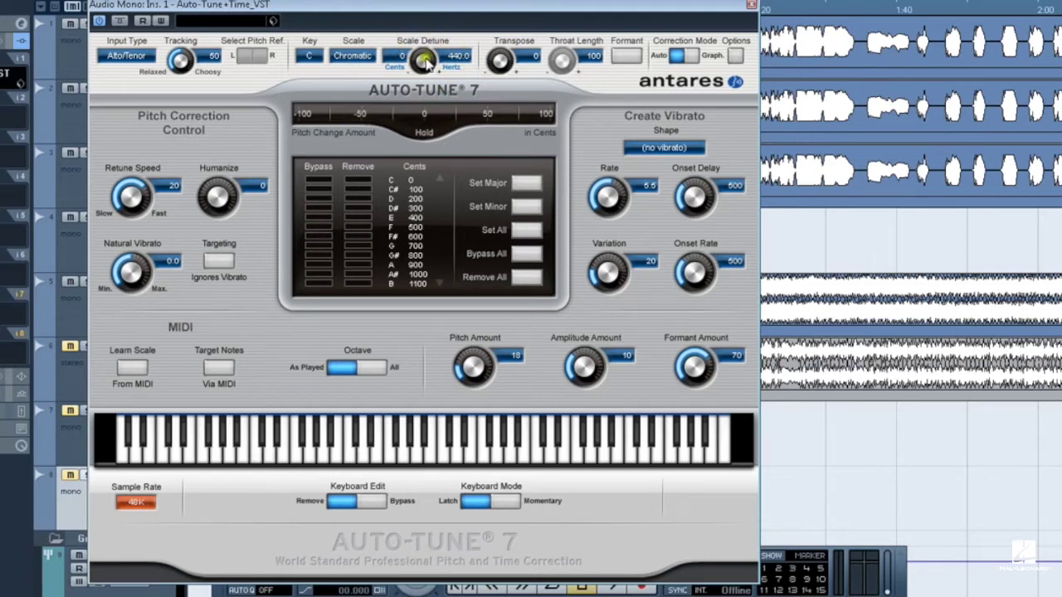
{"action": "mouse_move", "coordinate": [423, 61]}
{"action": "left_mouse_down"}
{"action": "mouse_move", "coordinate": [419, 103]}
{"action": "mouse_move", "coordinate": [410, 29]}
{"action": "mouse_move", "coordinate": [423, 71]}
{"action": "left_mouse_up"}
{"action": "mouse_move", "coordinate": [496, 69]}
{"action": "left_mouse_down"}
{"action": "mouse_move", "coordinate": [514, 83]}
{"action": "mouse_move", "coordinate": [498, 52]}
{"action": "mouse_move", "coordinate": [498, 76]}
{"action": "mouse_move", "coordinate": [516, 87]}
{"action": "mouse_move", "coordinate": [502, 92]}
{"action": "mouse_move", "coordinate": [501, 67]}
{"action": "left_mouse_up"}
Toggle Formant correction off and on again, leaving it enabled.
{"action": "left_click", "coordinate": [626, 55]}
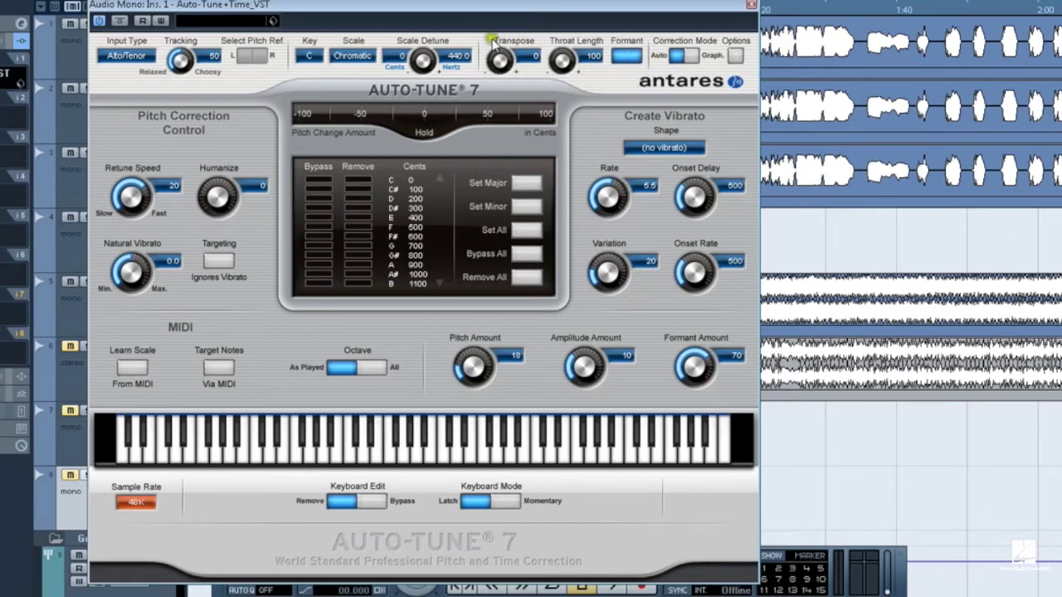
{"action": "left_click", "coordinate": [627, 55]}
{"action": "left_click", "coordinate": [628, 56]}
{"action": "scroll", "coordinate": [561, 60], "scroll_direction": "up", "scroll_amount": 3}
{"action": "left_click", "coordinate": [624, 60]}
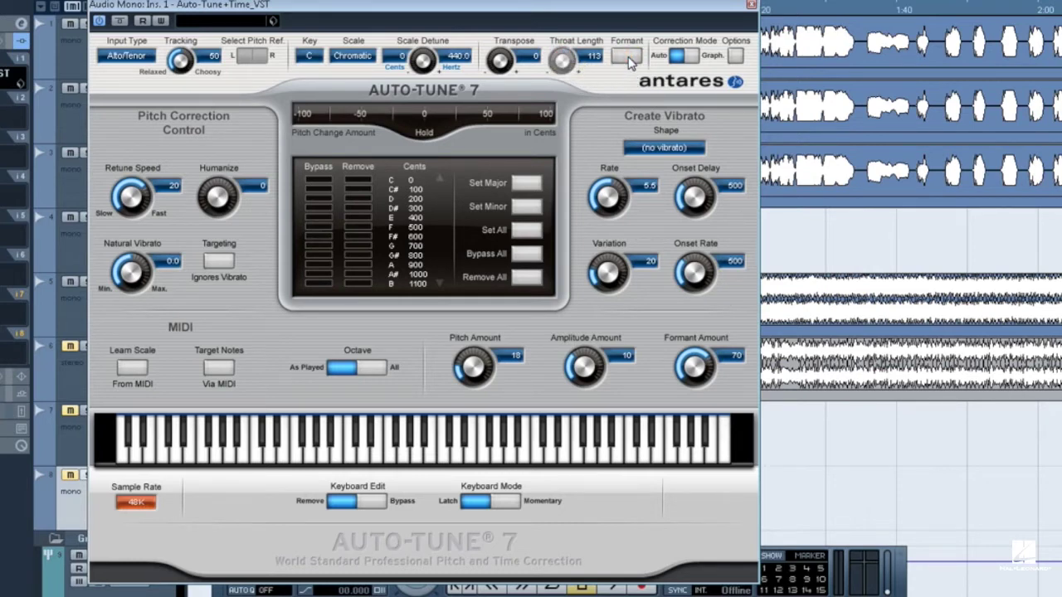
{"action": "left_click", "coordinate": [626, 56]}
Adjust the Throat Length knob, leaving it at 100.
{"action": "scroll", "coordinate": [561, 62], "scroll_direction": "down", "scroll_amount": 3}
{"action": "scroll", "coordinate": [561, 73], "scroll_direction": "down", "scroll_amount": 3}
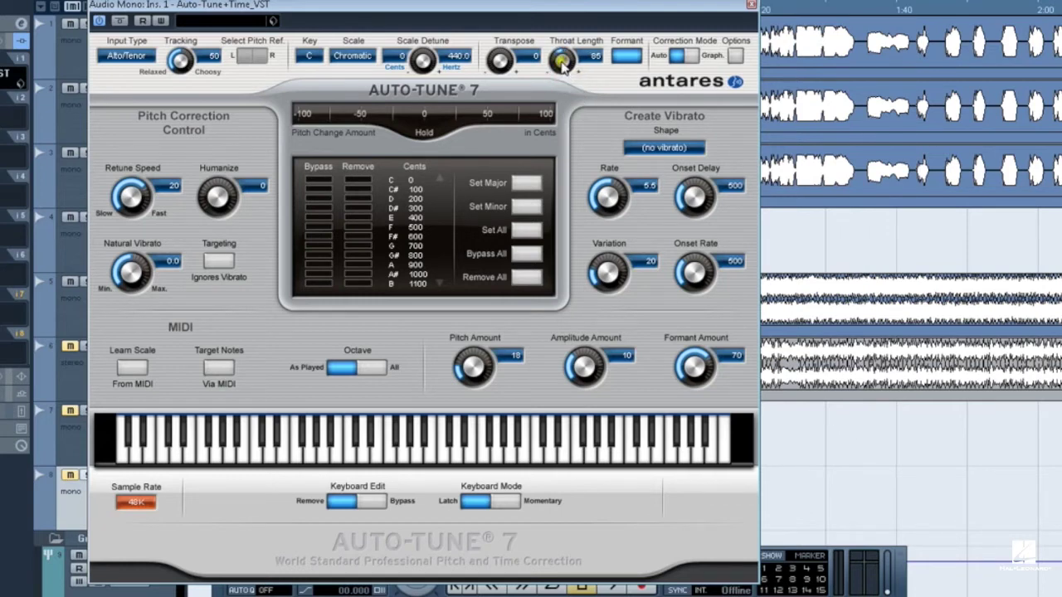
{"action": "scroll", "coordinate": [563, 66], "scroll_direction": "down", "scroll_amount": 2}
{"action": "left_click_drag", "start_coordinate": [563, 66], "coordinate": [614, 57]}
{"action": "left_click", "coordinate": [698, 56]}
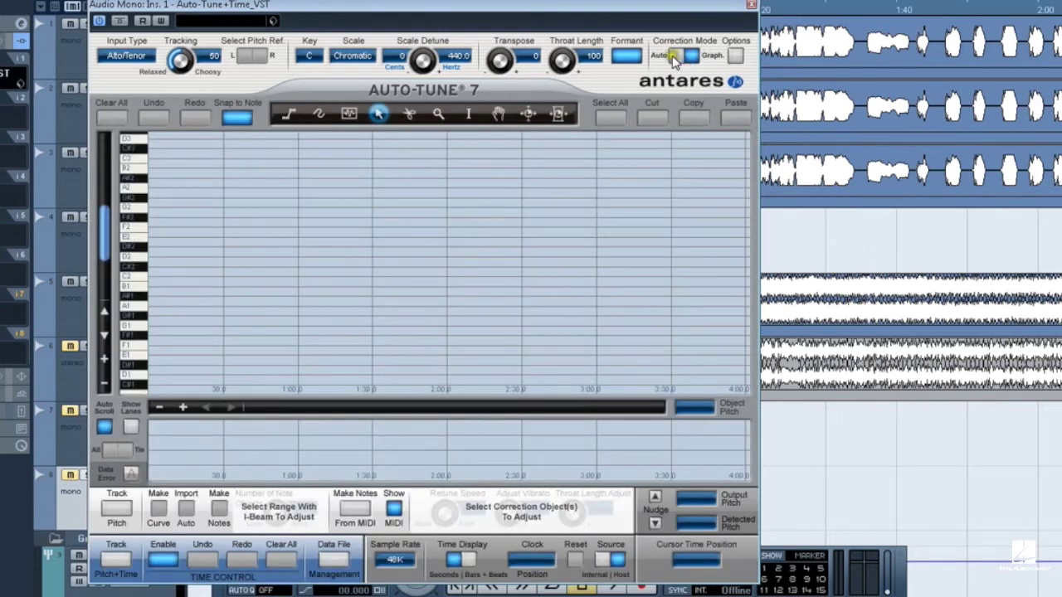
{"action": "left_click", "coordinate": [672, 57]}
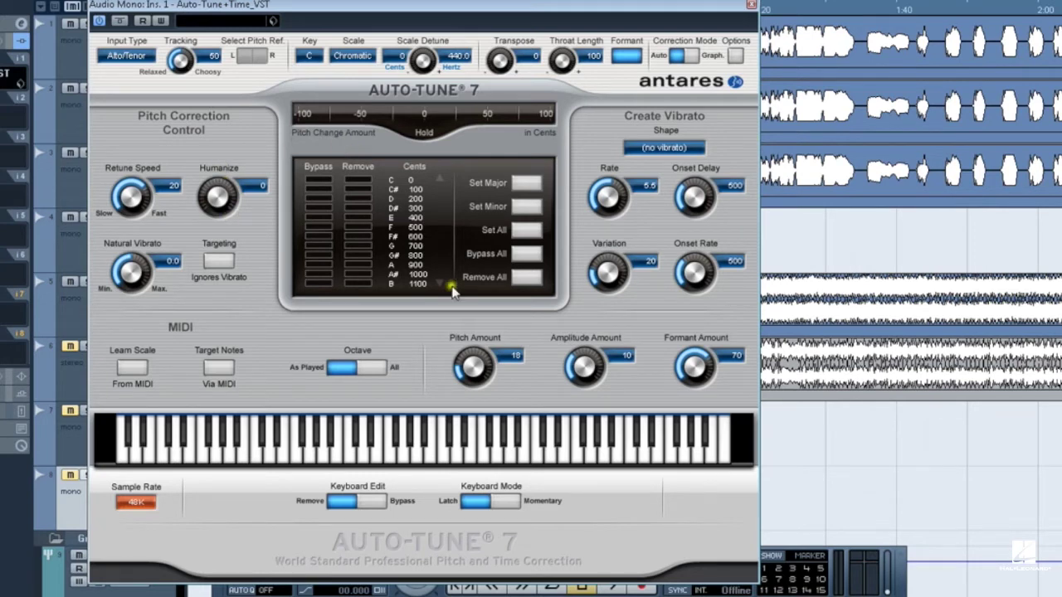
In the scale list, remove C, E and G and bypass C#, D#, F# and G#.
{"action": "left_click", "coordinate": [348, 192]}
{"action": "left_click", "coordinate": [349, 189]}
{"action": "left_click", "coordinate": [310, 194]}
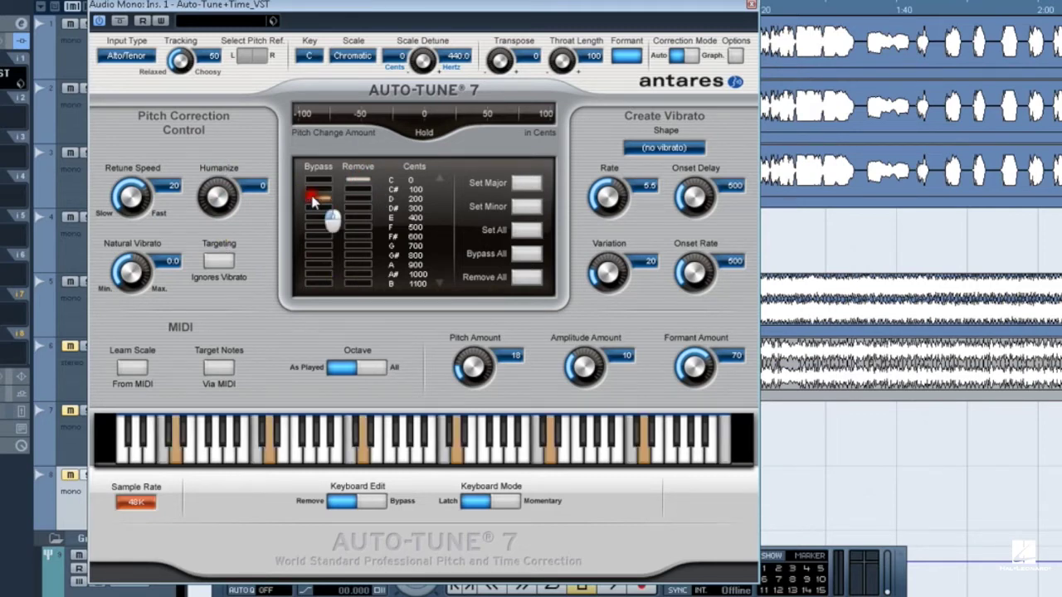
{"action": "left_click", "coordinate": [315, 207]}
{"action": "left_click", "coordinate": [358, 217]}
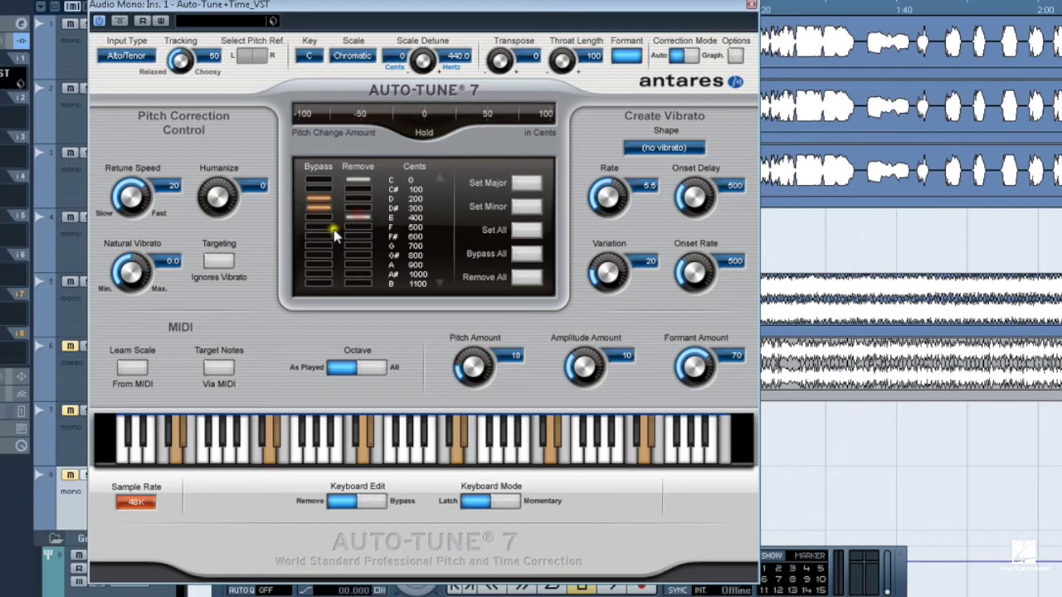
{"action": "left_click", "coordinate": [317, 236]}
{"action": "left_click", "coordinate": [355, 245]}
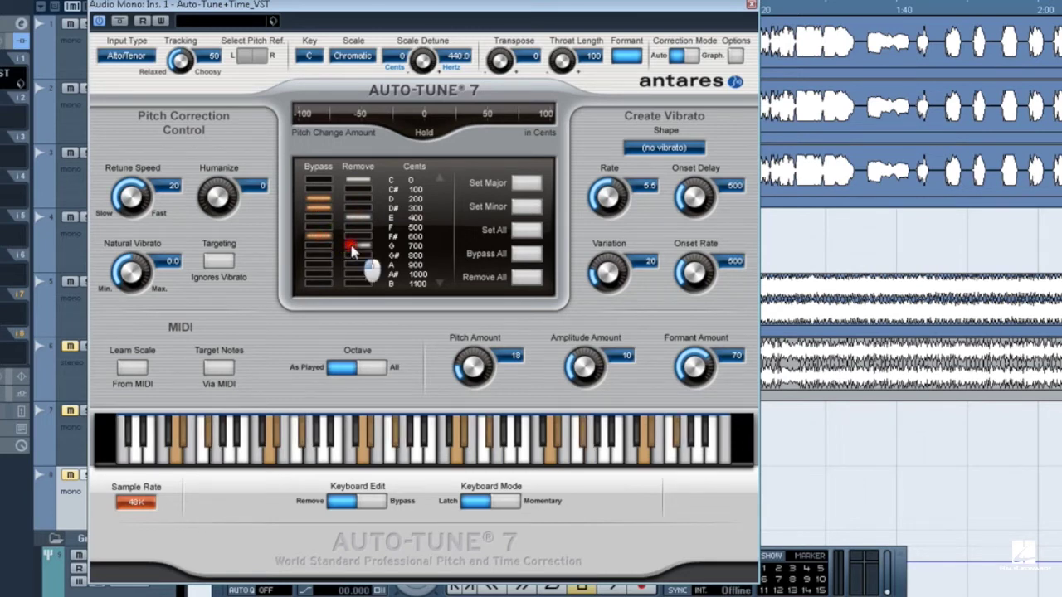
{"action": "left_click", "coordinate": [320, 255]}
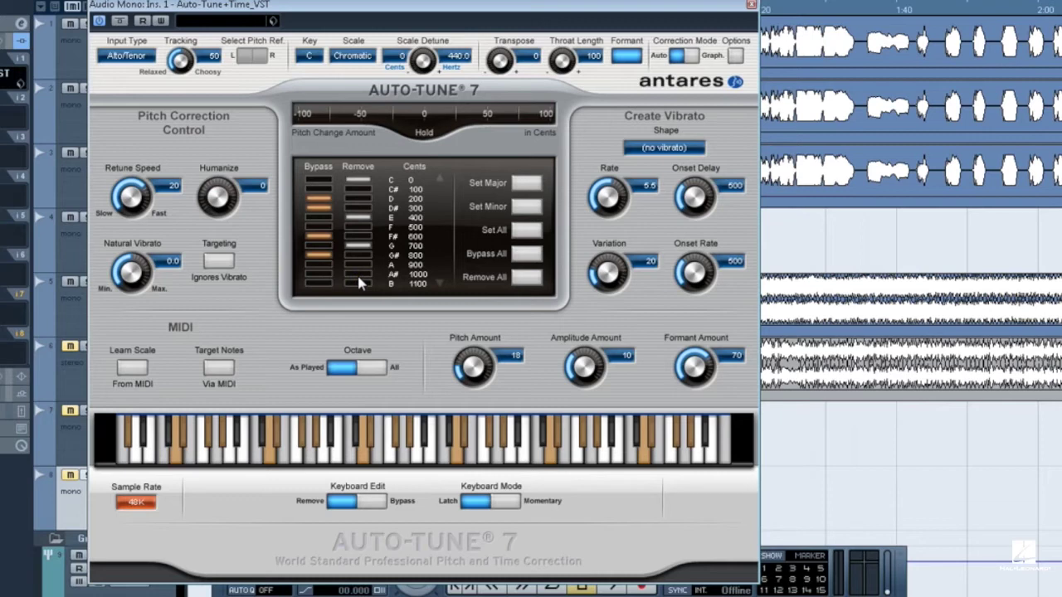
Try Set Major, Set Minor, Set All and Remove All, ending with all twelve notes active.
{"action": "left_click", "coordinate": [522, 183]}
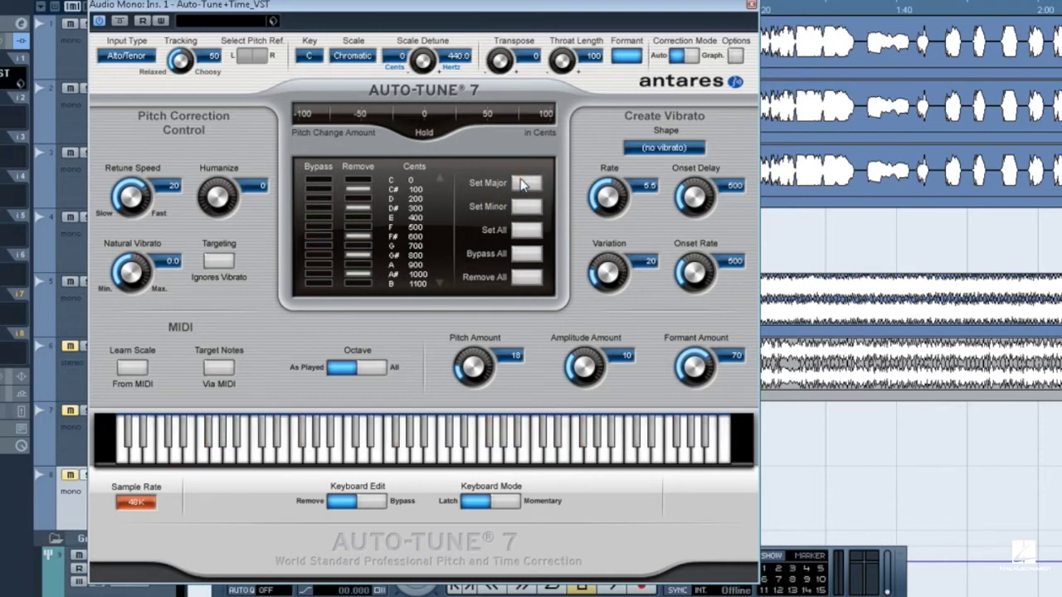
{"action": "left_click", "coordinate": [526, 207]}
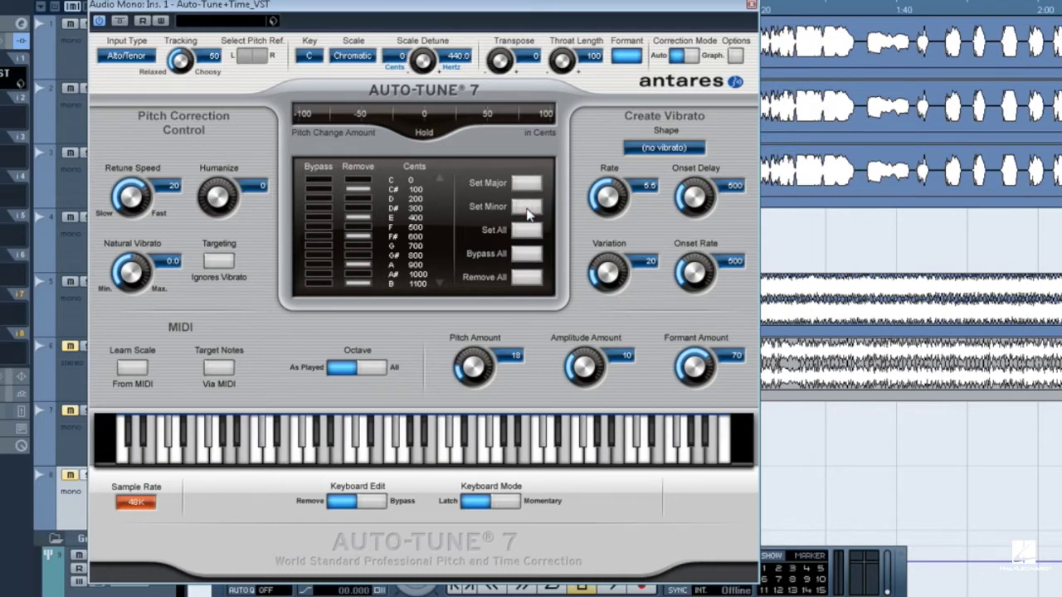
{"action": "left_click", "coordinate": [529, 231]}
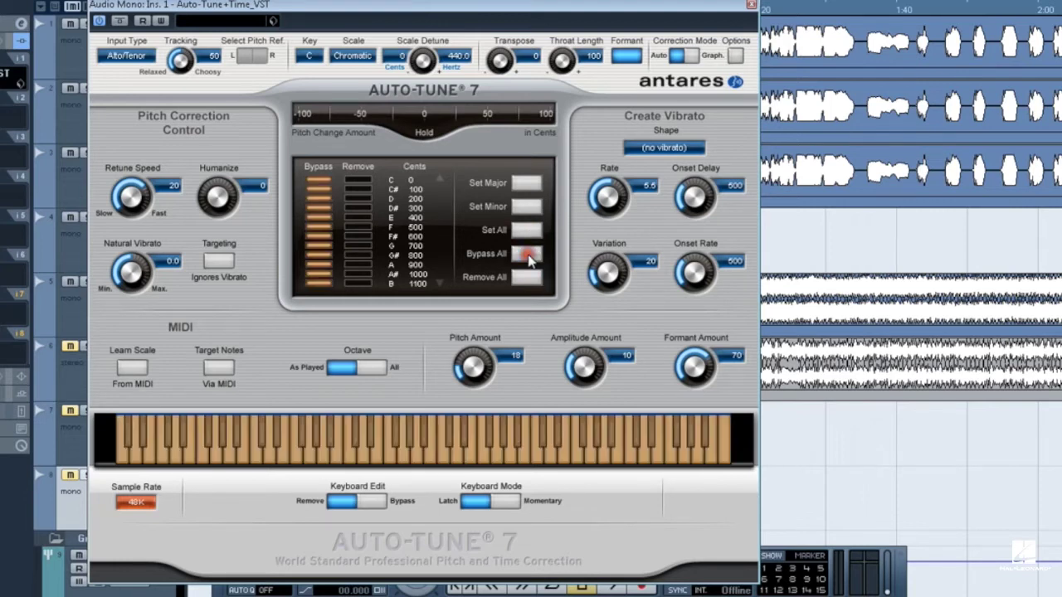
{"action": "left_click", "coordinate": [525, 278]}
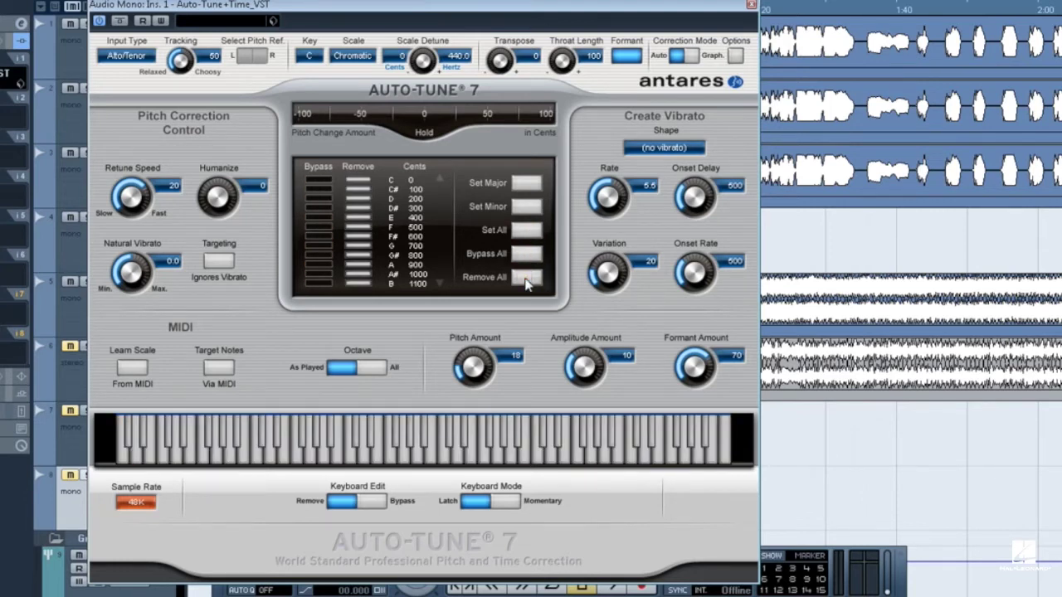
{"action": "left_click", "coordinate": [526, 232]}
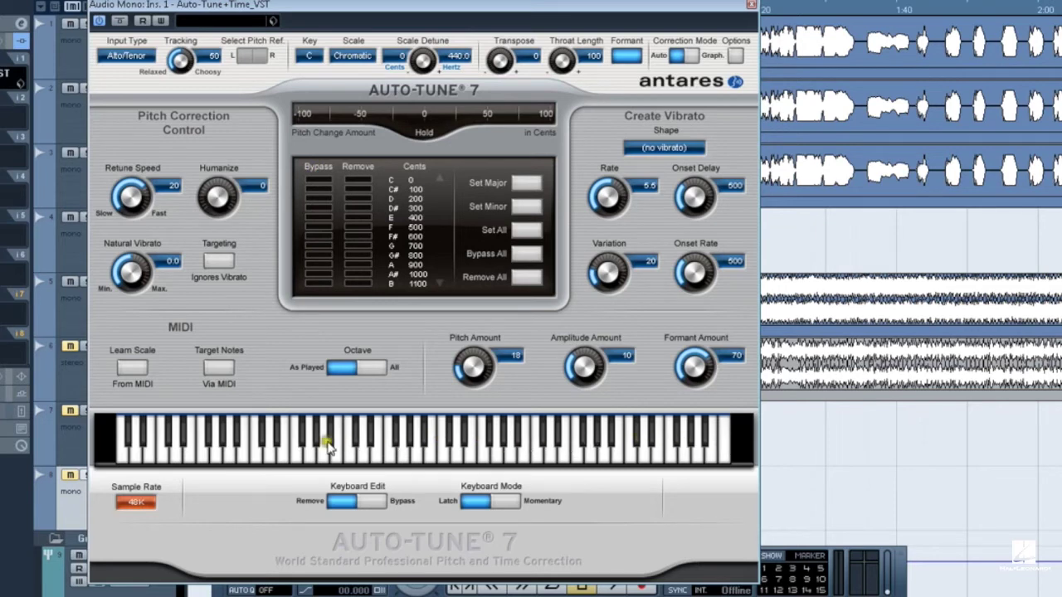
Mark two keys as removed, then switch Keyboard Edit to Bypass and bypass five keys.
{"action": "left_click", "coordinate": [339, 502]}
{"action": "left_click", "coordinate": [339, 502]}
{"action": "left_click", "coordinate": [341, 455]}
{"action": "left_click", "coordinate": [372, 448]}
{"action": "left_click", "coordinate": [371, 501]}
{"action": "left_click", "coordinate": [393, 448]}
{"action": "left_click", "coordinate": [430, 452]}
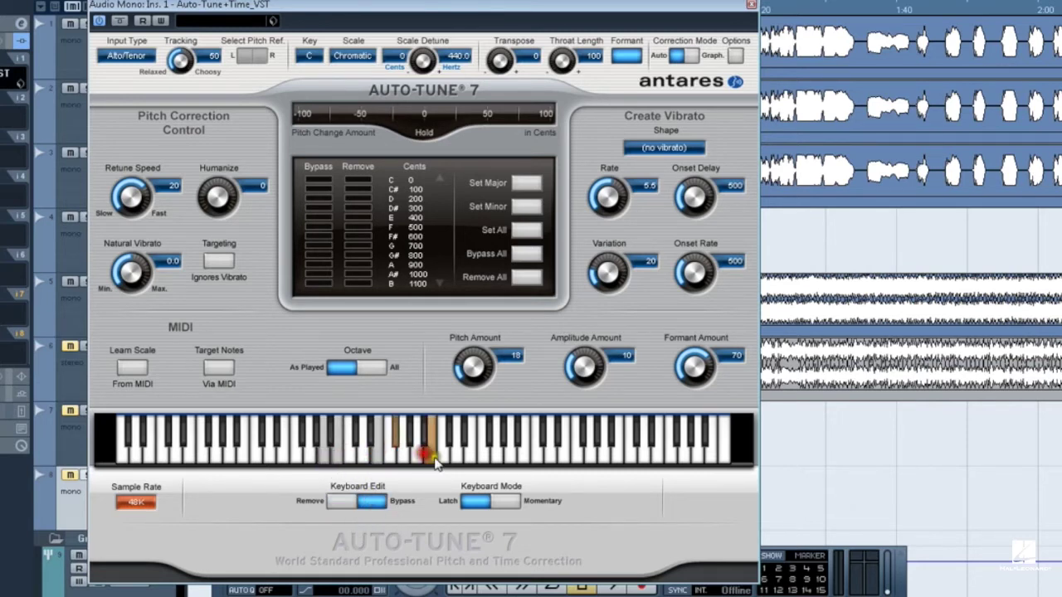
{"action": "left_click", "coordinate": [455, 452]}
{"action": "left_click", "coordinate": [480, 454]}
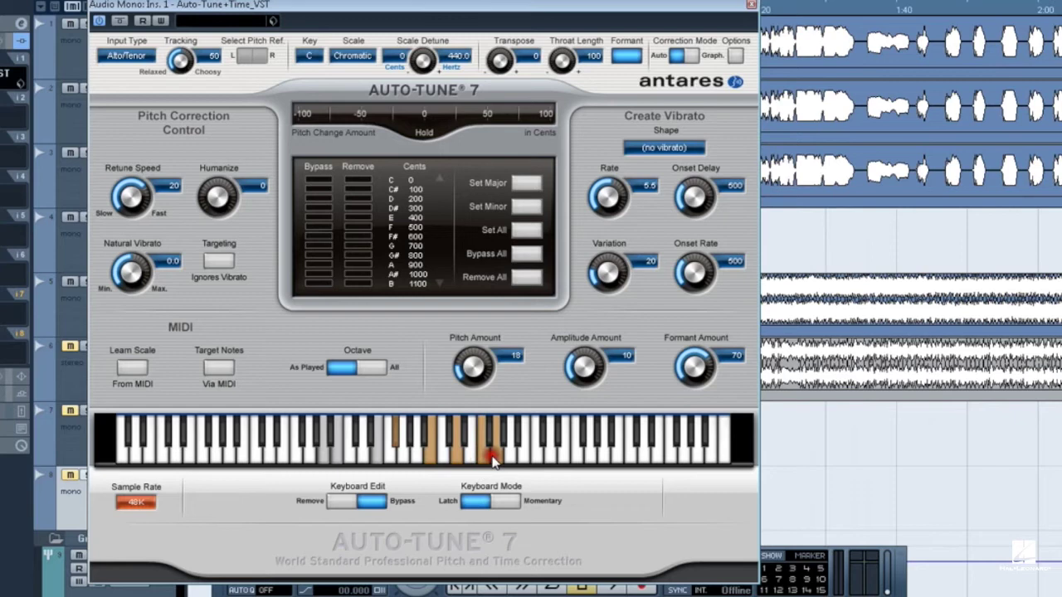
{"action": "left_click", "coordinate": [490, 454]}
Switch Keyboard Mode to Momentary and back to Latch, bypass two lower keys, set Octave to All.
{"action": "left_click", "coordinate": [504, 504]}
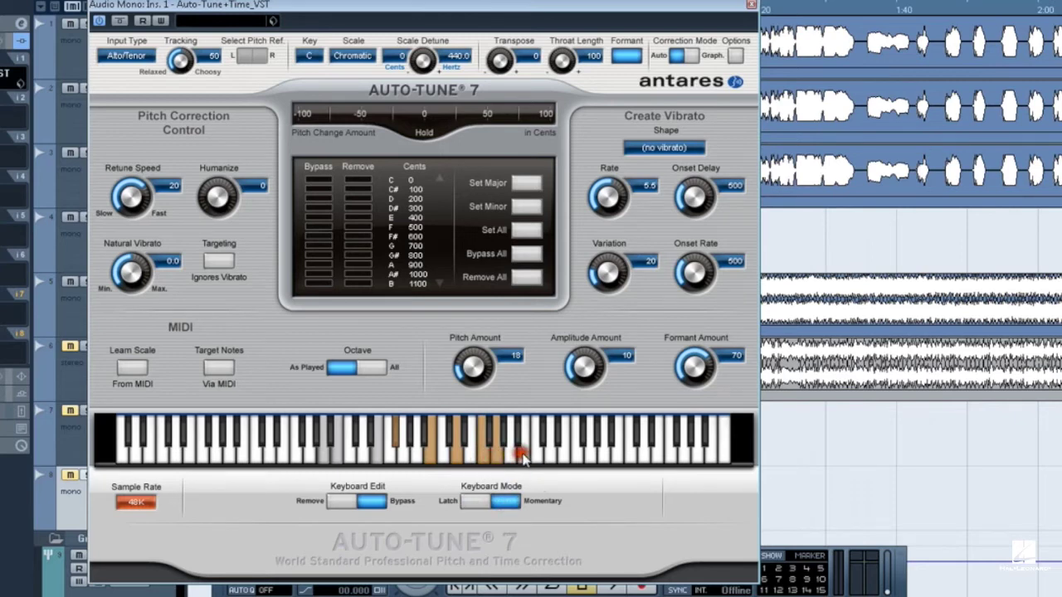
{"action": "left_click", "coordinate": [477, 501]}
{"action": "left_click", "coordinate": [296, 452]}
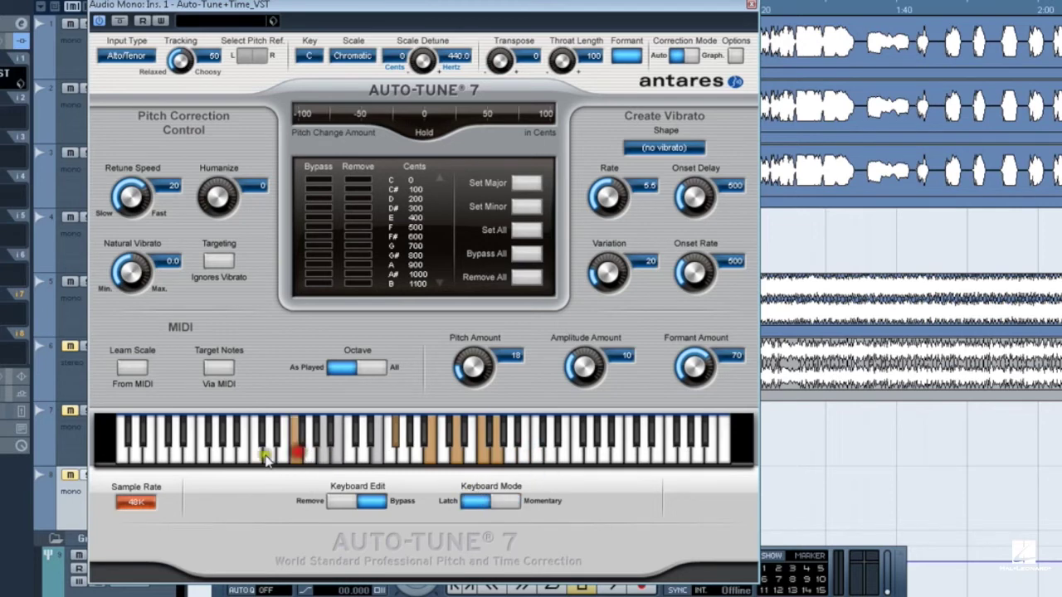
{"action": "left_click", "coordinate": [254, 456]}
{"action": "left_click", "coordinate": [385, 369]}
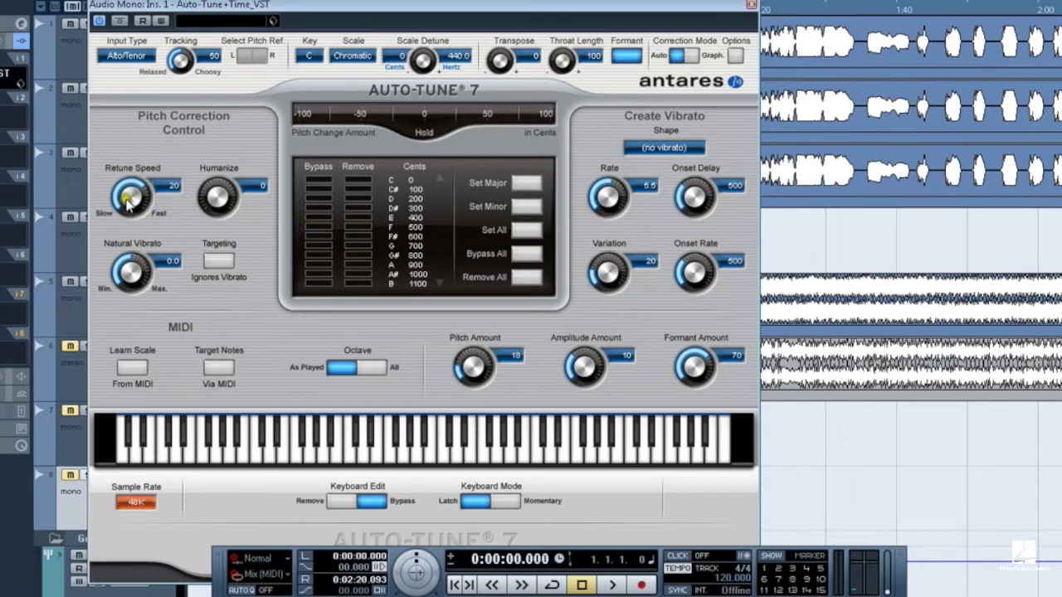
{"action": "mouse_move", "coordinate": [130, 195]}
{"action": "left_mouse_down"}
{"action": "mouse_move", "coordinate": [116, 238]}
{"action": "mouse_move", "coordinate": [142, 305]}
{"action": "mouse_move", "coordinate": [131, 272]}
{"action": "mouse_move", "coordinate": [133, 160]}
{"action": "mouse_move", "coordinate": [133, 268]}
{"action": "mouse_move", "coordinate": [130, 199]}
{"action": "left_mouse_up"}
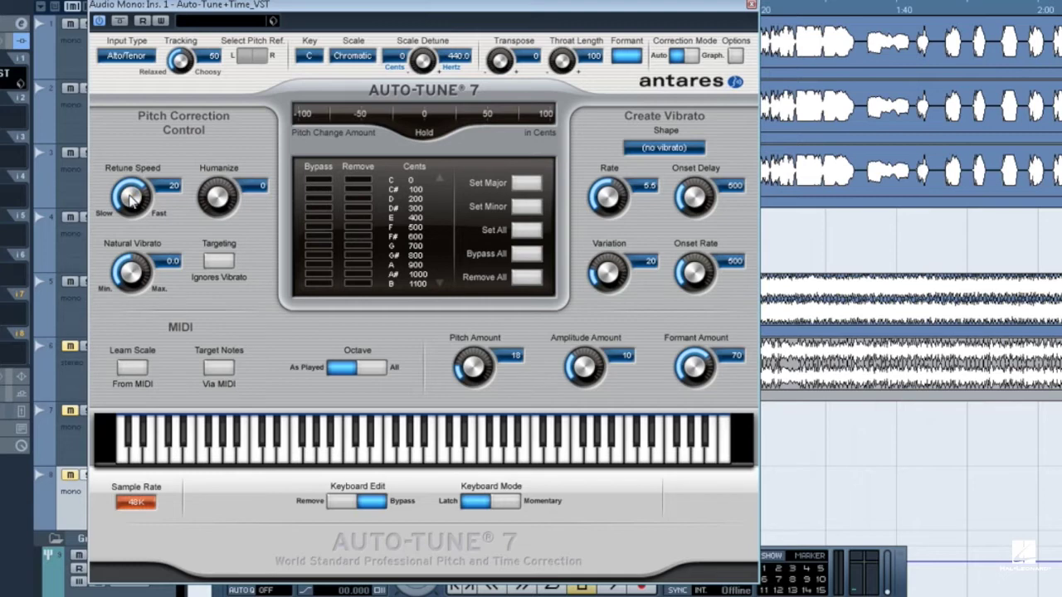
{"action": "mouse_move", "coordinate": [130, 199]}
{"action": "left_mouse_down"}
{"action": "mouse_move", "coordinate": [133, 129]}
{"action": "mouse_move", "coordinate": [129, 199]}
{"action": "left_mouse_up"}
{"action": "left_click_drag", "start_coordinate": [131, 199], "coordinate": [131, 196]}
{"action": "left_click_drag", "start_coordinate": [217, 188], "coordinate": [203, 220]}
{"action": "left_click_drag", "start_coordinate": [130, 275], "coordinate": [115, 215]}
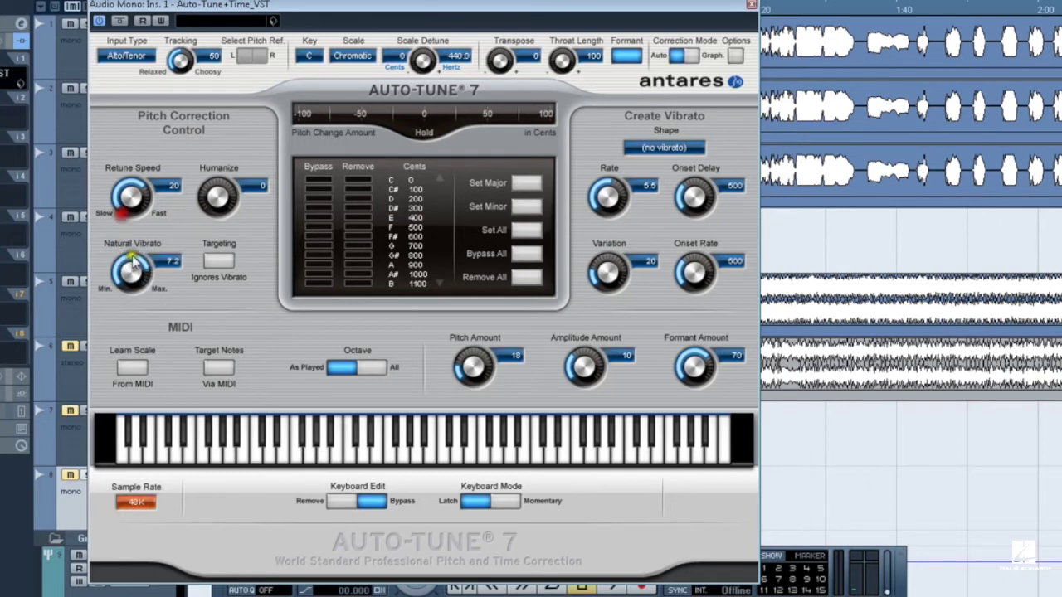
{"action": "left_click", "coordinate": [131, 274], "text": "alt"}
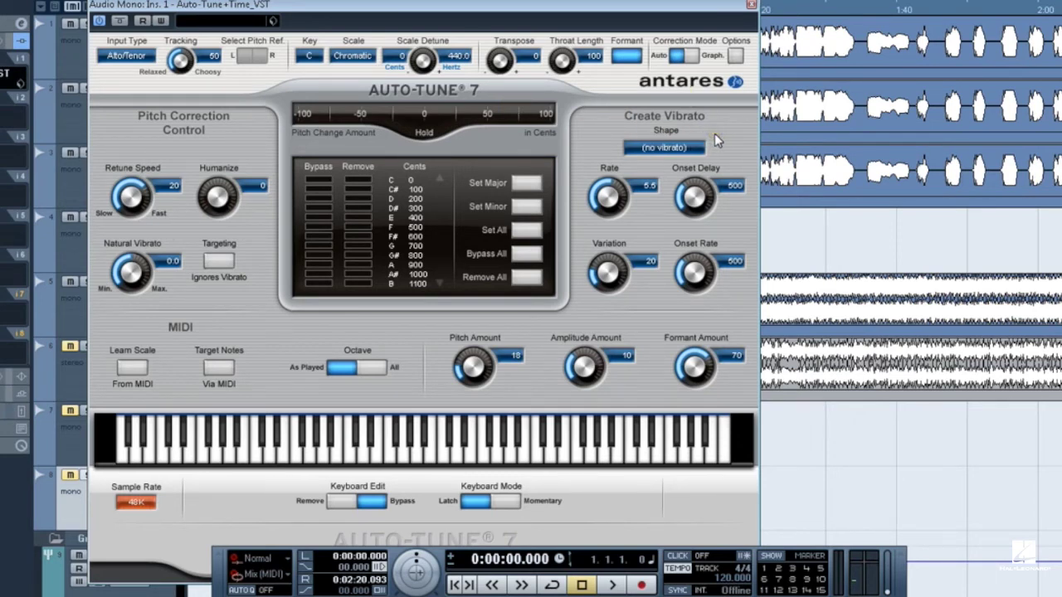
Choose Sine Wave as the Create Vibrato shape.
{"action": "left_click", "coordinate": [697, 148]}
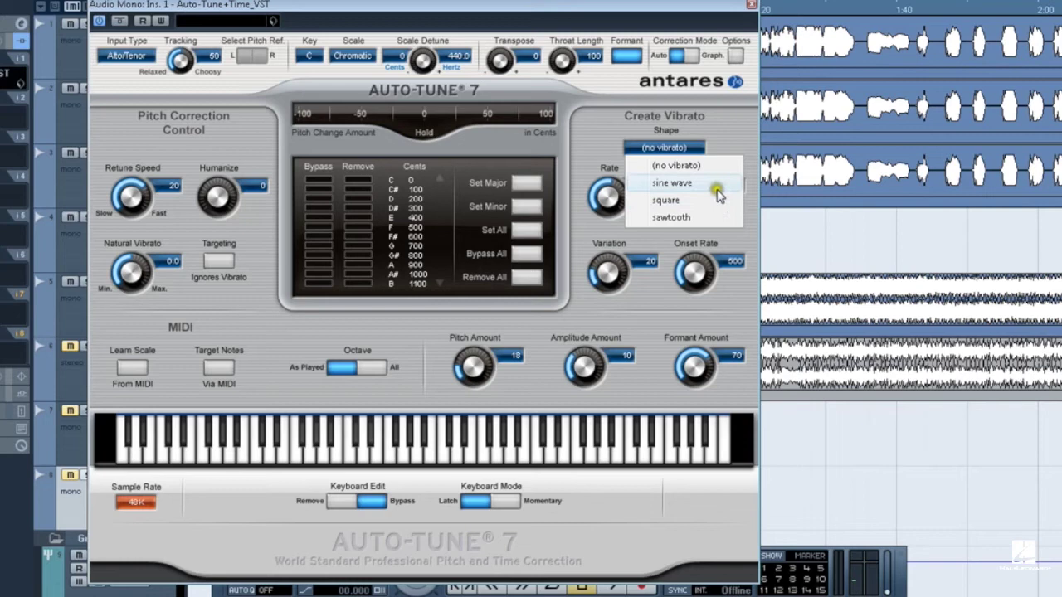
{"action": "left_click", "coordinate": [718, 182]}
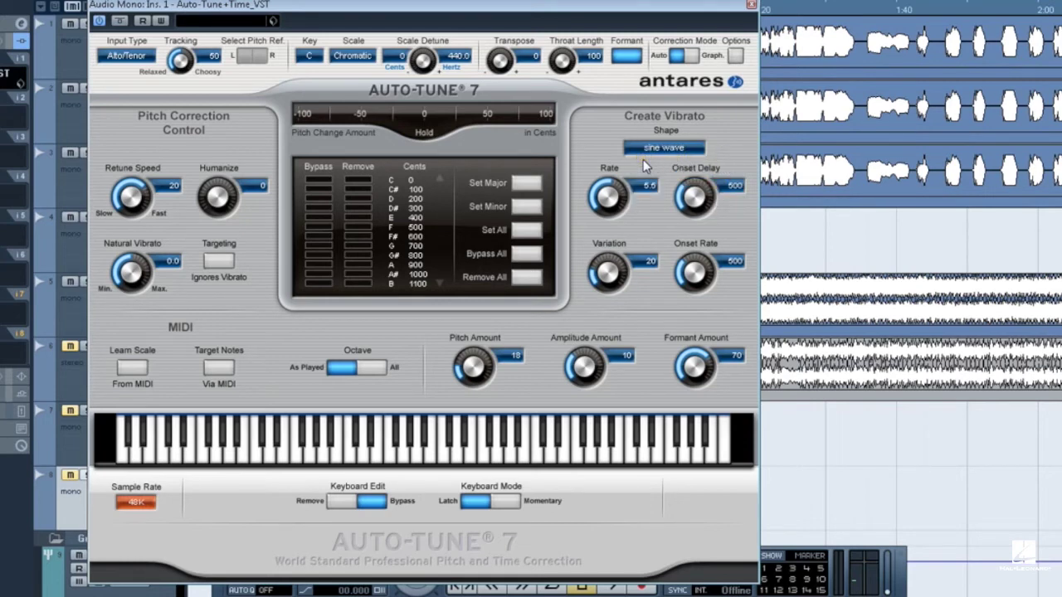
Raise vibrato Rate, set Pitch Amount to 26 and Amplitude Amount to 4, then adjust Onset Delay and Onset Rate.
{"action": "left_click_drag", "start_coordinate": [606, 191], "coordinate": [619, 214]}
{"action": "mouse_move", "coordinate": [609, 274]}
{"action": "left_mouse_down"}
{"action": "mouse_move", "coordinate": [610, 297]}
{"action": "mouse_move", "coordinate": [611, 280]}
{"action": "mouse_move", "coordinate": [626, 290]}
{"action": "mouse_move", "coordinate": [612, 276]}
{"action": "left_mouse_up"}
{"action": "mouse_move", "coordinate": [503, 368]}
{"action": "left_mouse_down"}
{"action": "mouse_move", "coordinate": [467, 360]}
{"action": "mouse_move", "coordinate": [489, 369]}
{"action": "left_mouse_up"}
{"action": "left_click_drag", "start_coordinate": [603, 371], "coordinate": [621, 390]}
{"action": "left_click_drag", "start_coordinate": [695, 199], "coordinate": [691, 101]}
{"action": "left_click_drag", "start_coordinate": [693, 267], "coordinate": [691, 300]}
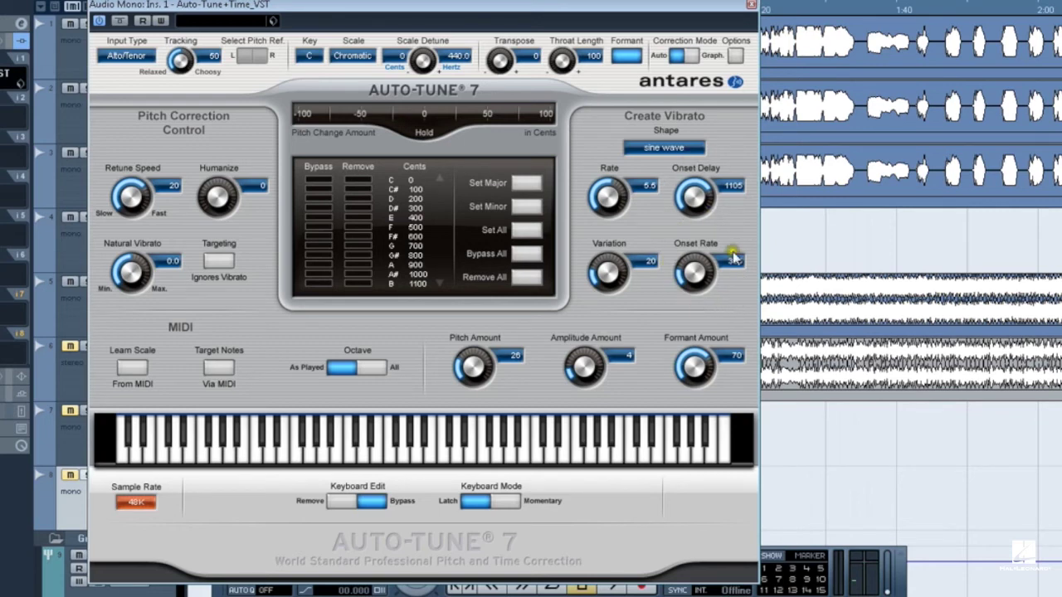
{"action": "mouse_move", "coordinate": [688, 273]}
{"action": "left_mouse_down"}
{"action": "mouse_move", "coordinate": [693, 290]}
{"action": "mouse_move", "coordinate": [704, 207]}
{"action": "mouse_move", "coordinate": [694, 280]}
{"action": "left_mouse_up"}
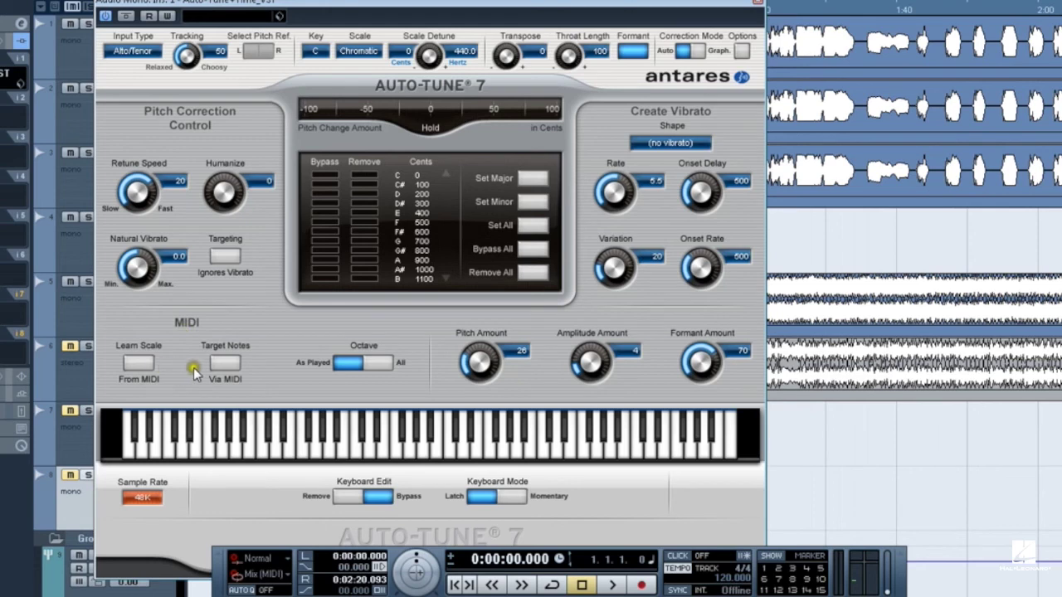
Toggle Learn Scale From MIDI on and off, keep F#, and enable Target Notes Via MIDI.
{"action": "left_click", "coordinate": [139, 363]}
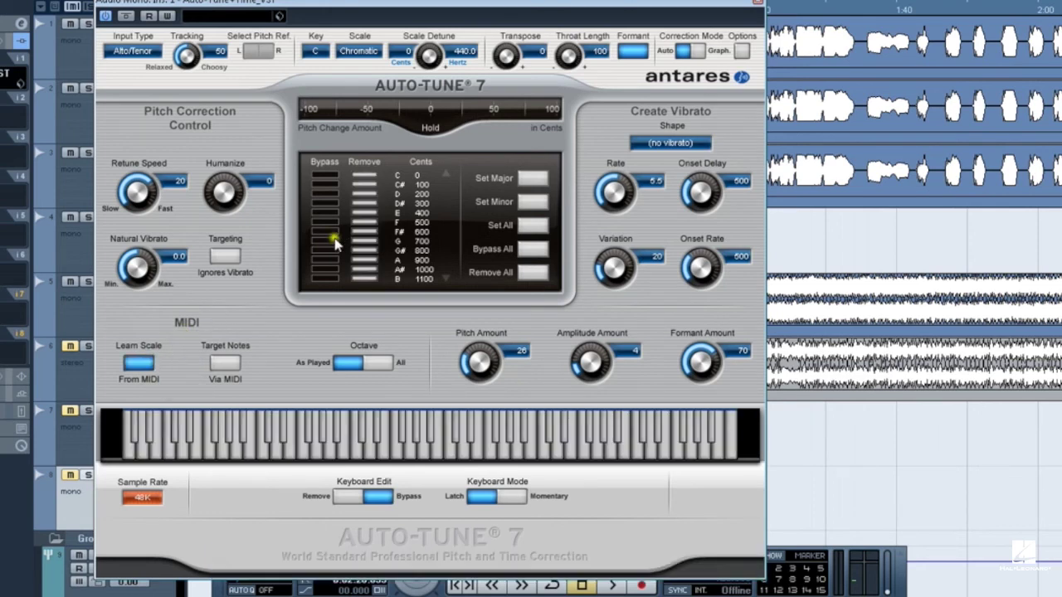
{"action": "left_click", "coordinate": [363, 231]}
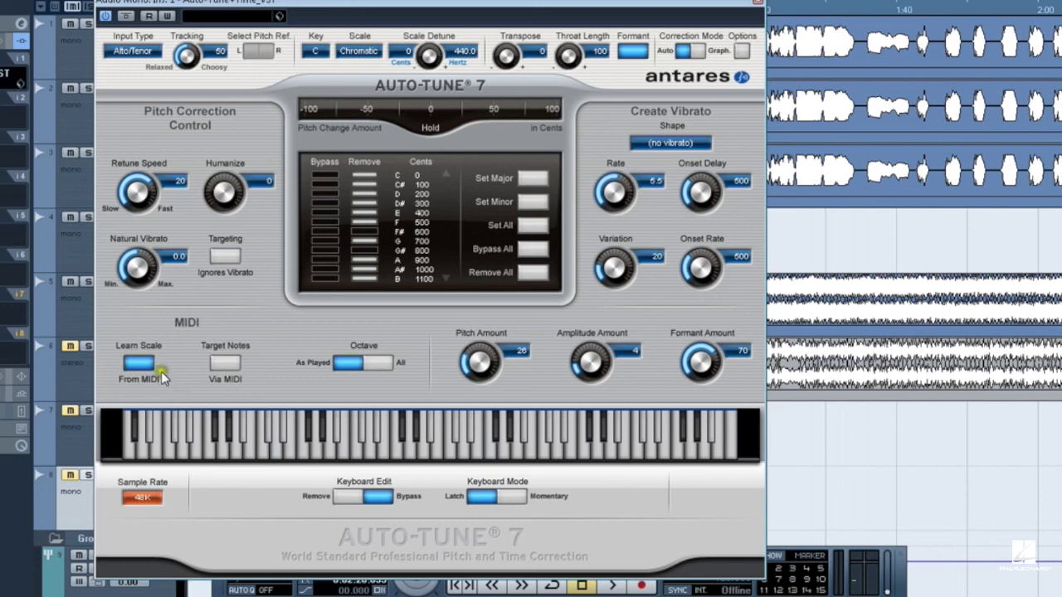
{"action": "left_click", "coordinate": [139, 363]}
{"action": "left_click", "coordinate": [228, 366]}
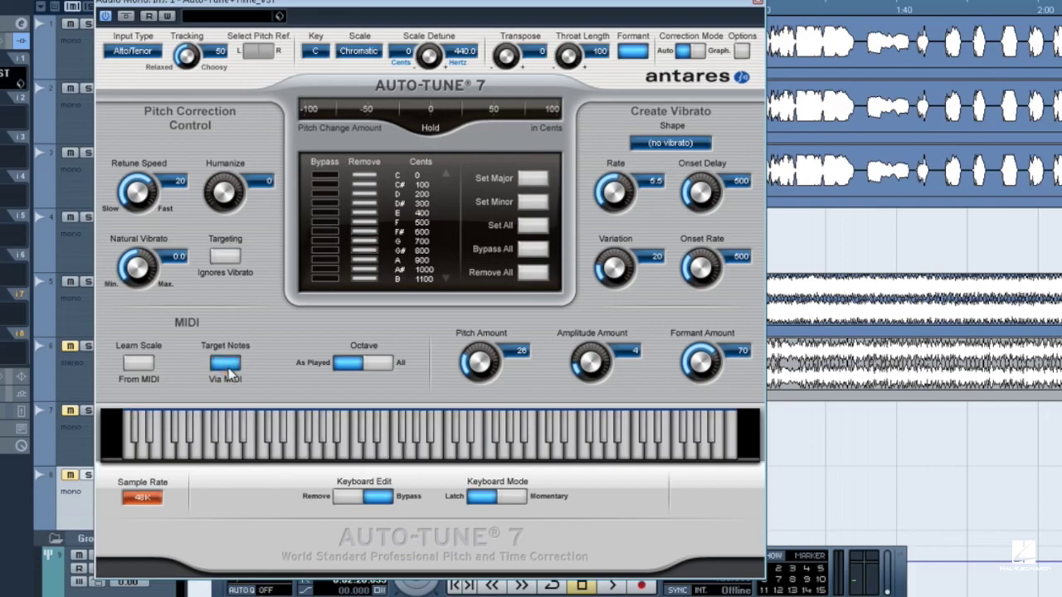
{"action": "left_click", "coordinate": [235, 428]}
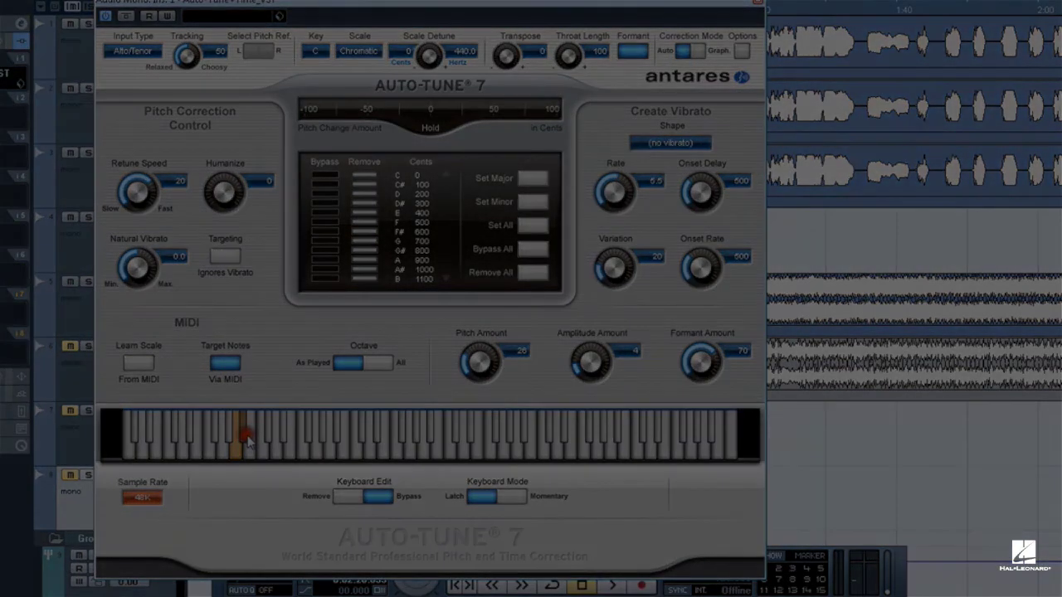